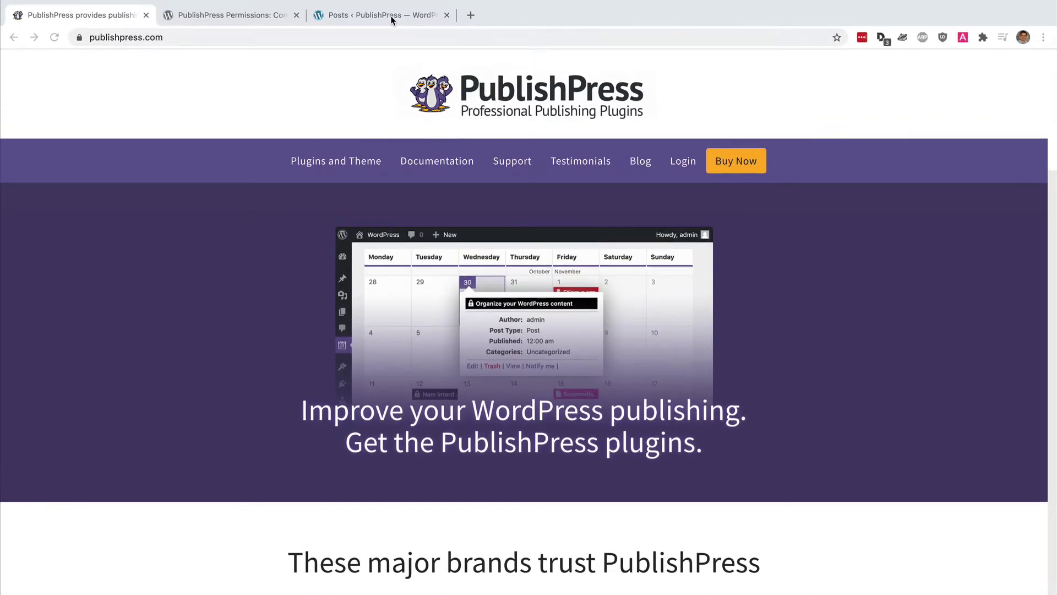
Step: View the All Posts admin list, then switch to the PublishPress Permissions plugin page
{"action": "left_click", "coordinate": [388, 15]}
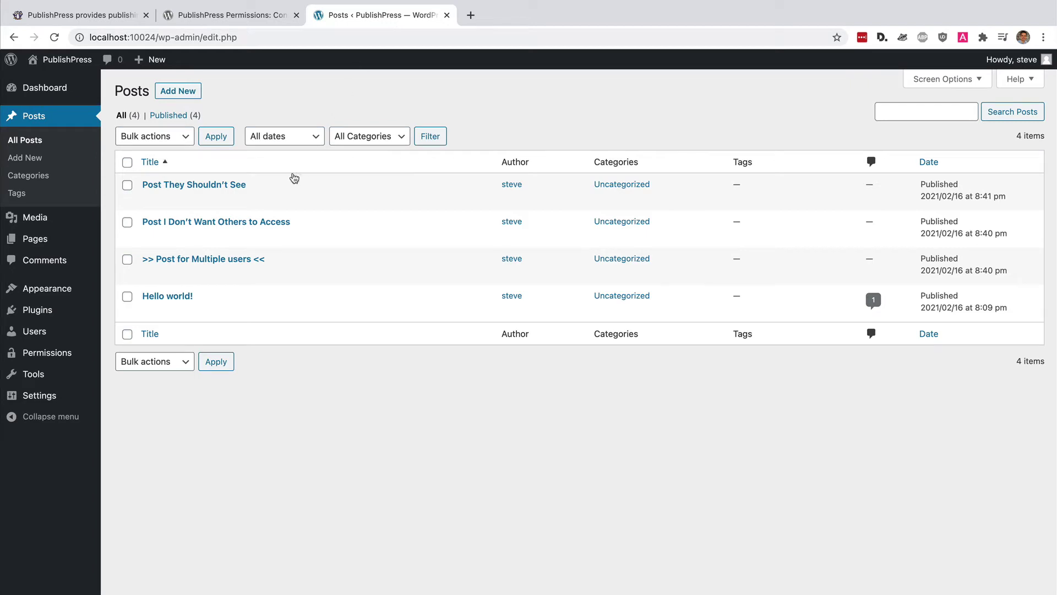
{"action": "mouse_move", "coordinate": [260, 260]}
{"action": "left_click", "coordinate": [243, 21]}
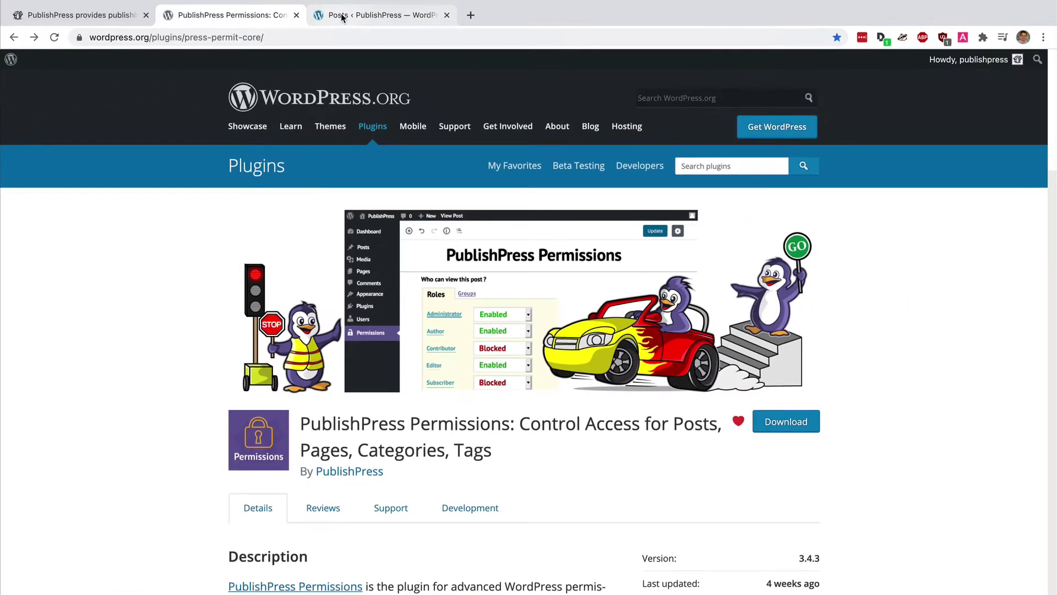
Step: Review the four subscriber accounts in Users, then return to the Posts list
{"action": "left_click", "coordinate": [380, 14]}
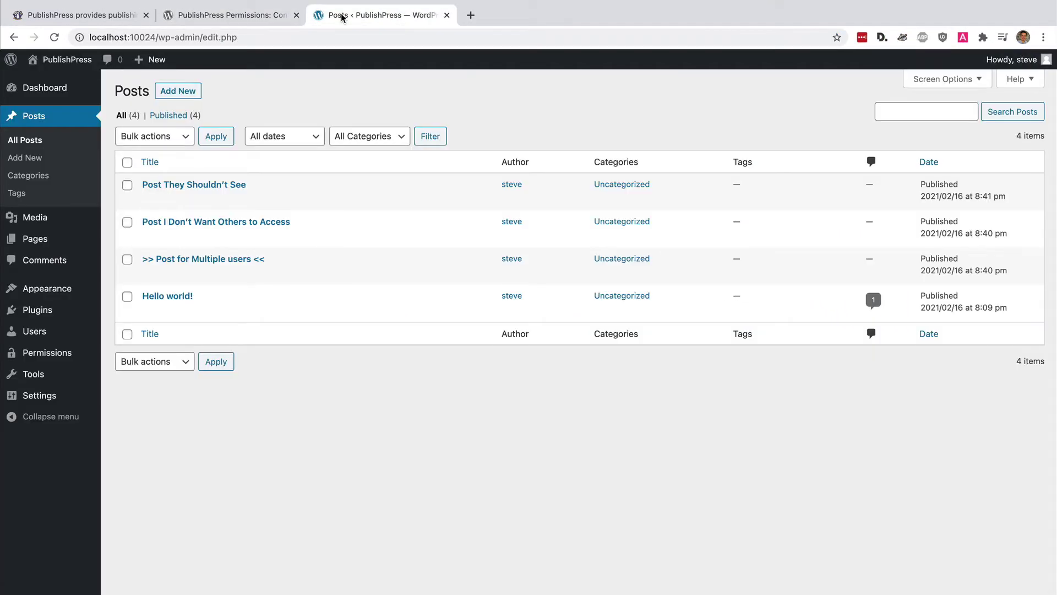
{"action": "mouse_move", "coordinate": [79, 299]}
{"action": "left_click", "coordinate": [34, 331]}
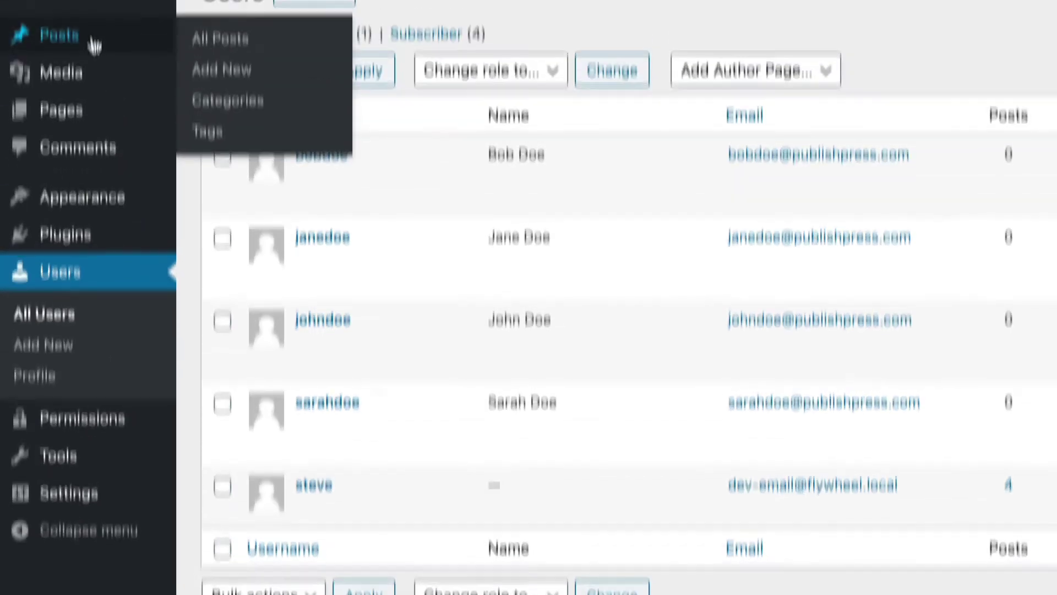
{"action": "left_click", "coordinate": [90, 39]}
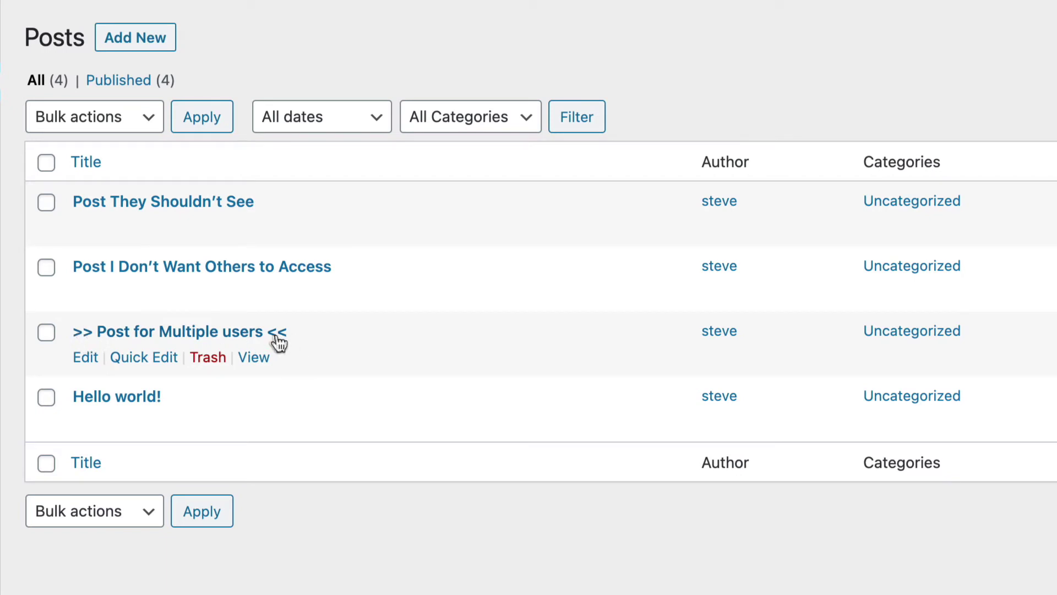
Step: Open 'Post for Multiple users' for editing and collapse the Read this Post permissions
{"action": "left_click", "coordinate": [85, 365]}
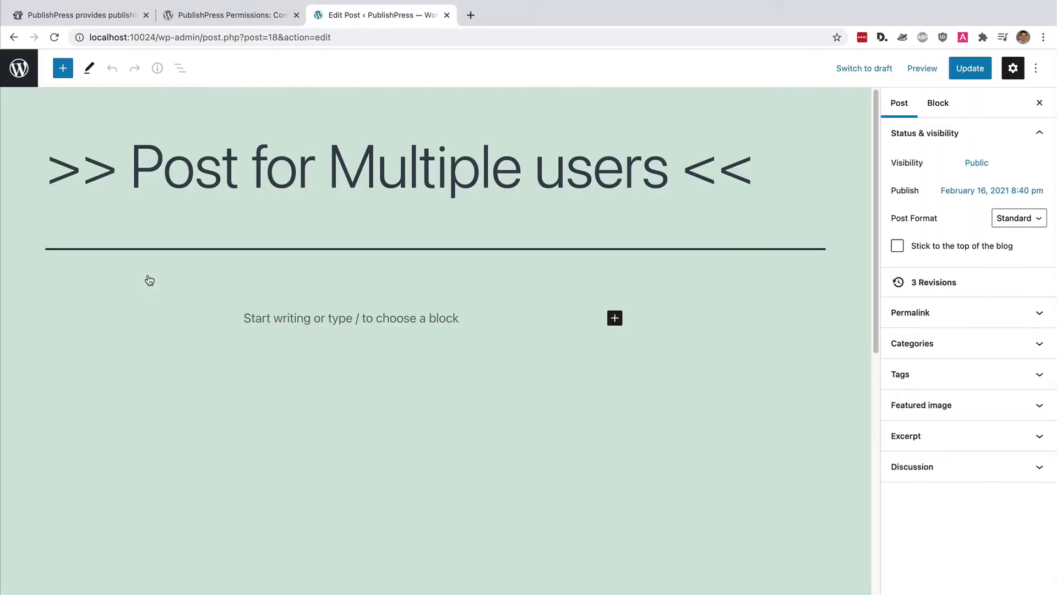
{"action": "scroll", "coordinate": [149, 280], "scroll_direction": "down", "scroll_amount": 5}
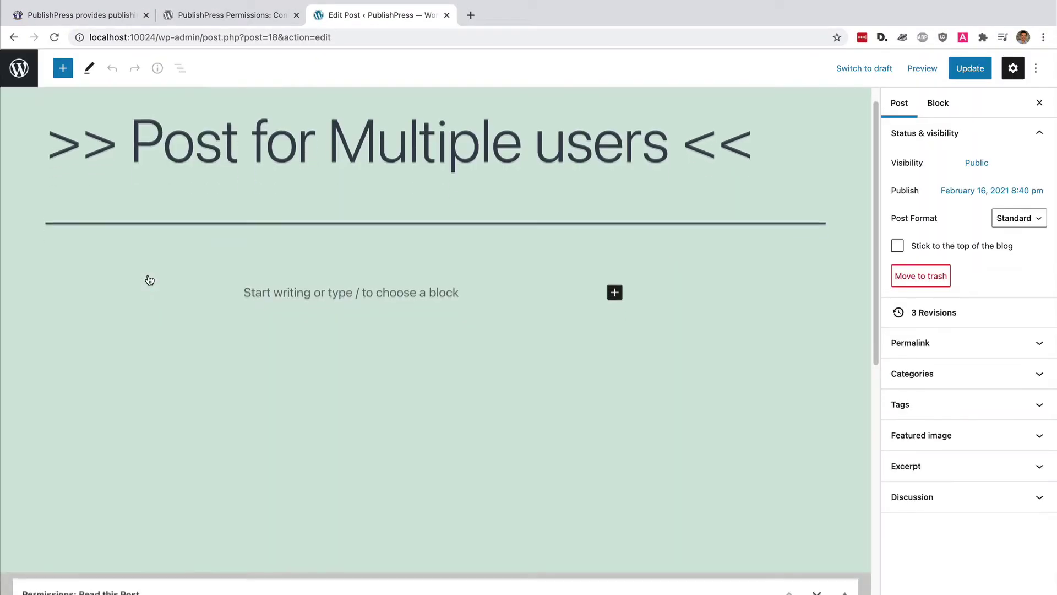
{"action": "scroll", "coordinate": [149, 280], "scroll_direction": "down", "scroll_amount": 3}
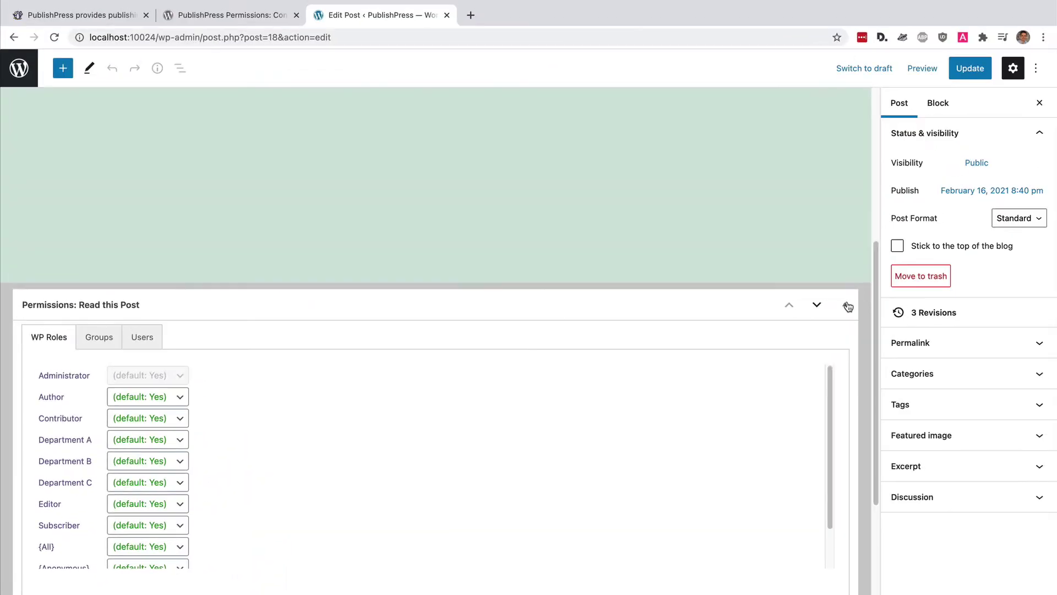
{"action": "left_click", "coordinate": [846, 304]}
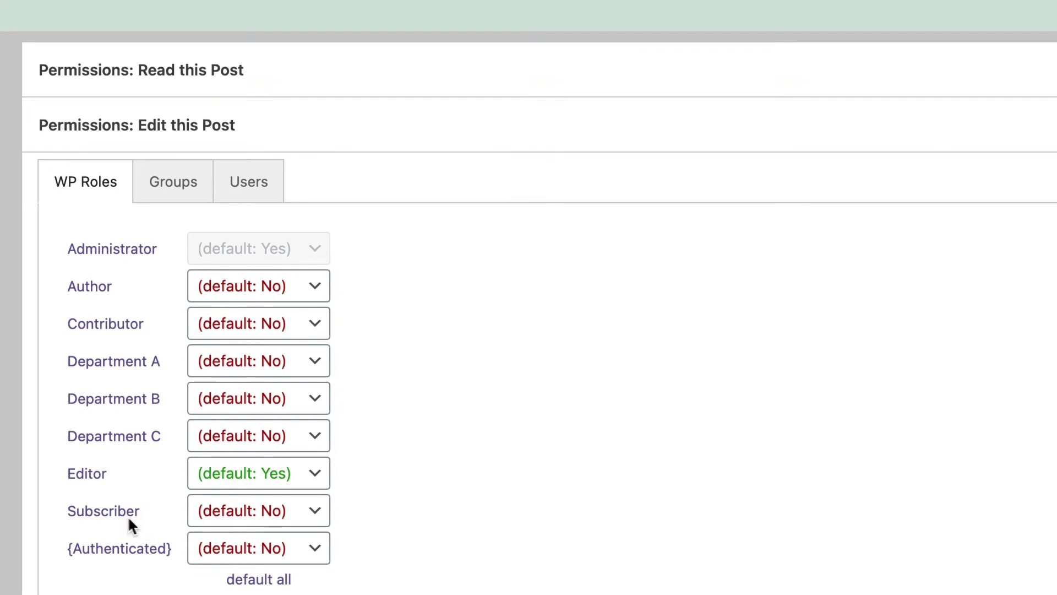
Step: Leave the Subscriber role's edit access at (default: No) and show per-user Edit permissions
{"action": "left_click", "coordinate": [214, 520]}
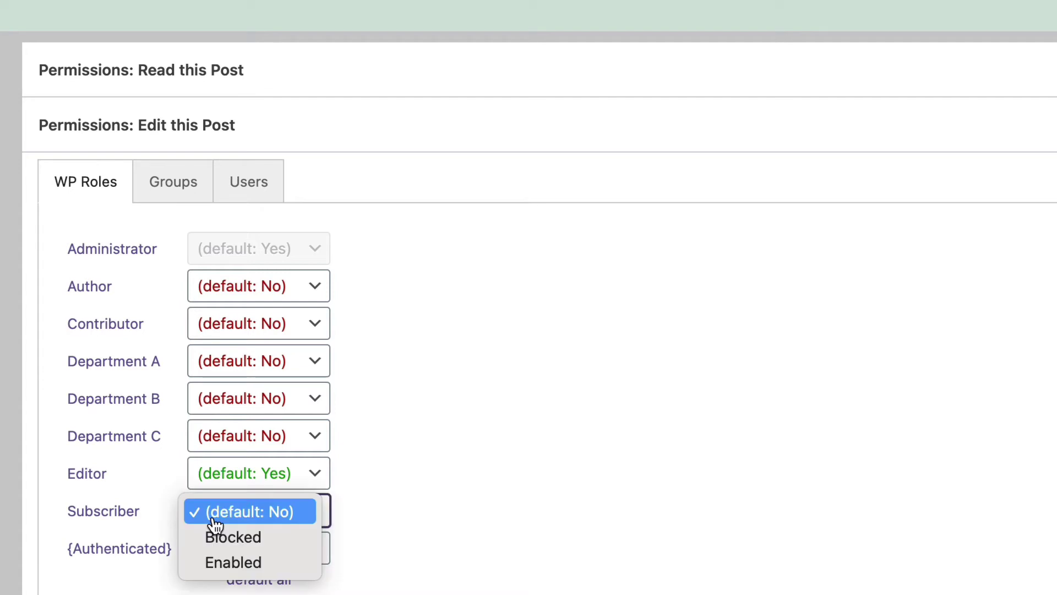
{"action": "left_click", "coordinate": [227, 559]}
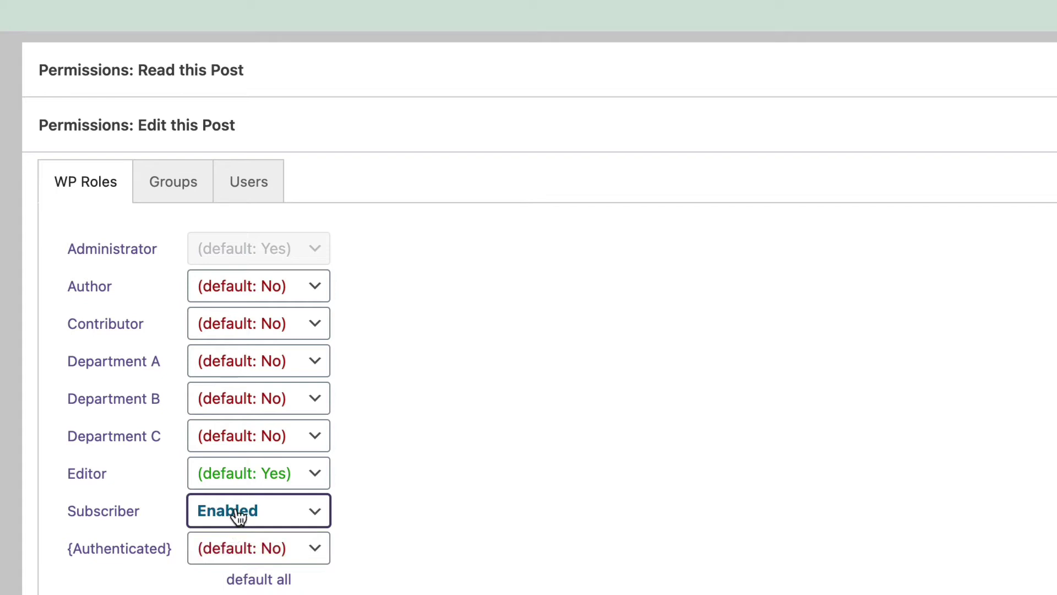
{"action": "left_click", "coordinate": [274, 514]}
{"action": "left_click", "coordinate": [250, 468]}
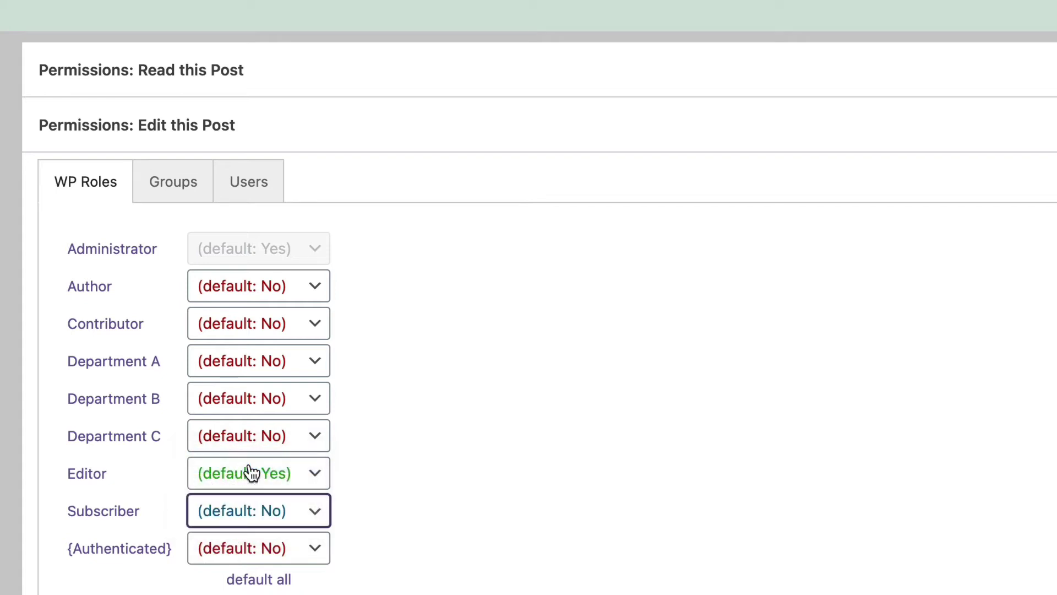
{"action": "left_click", "coordinate": [252, 190]}
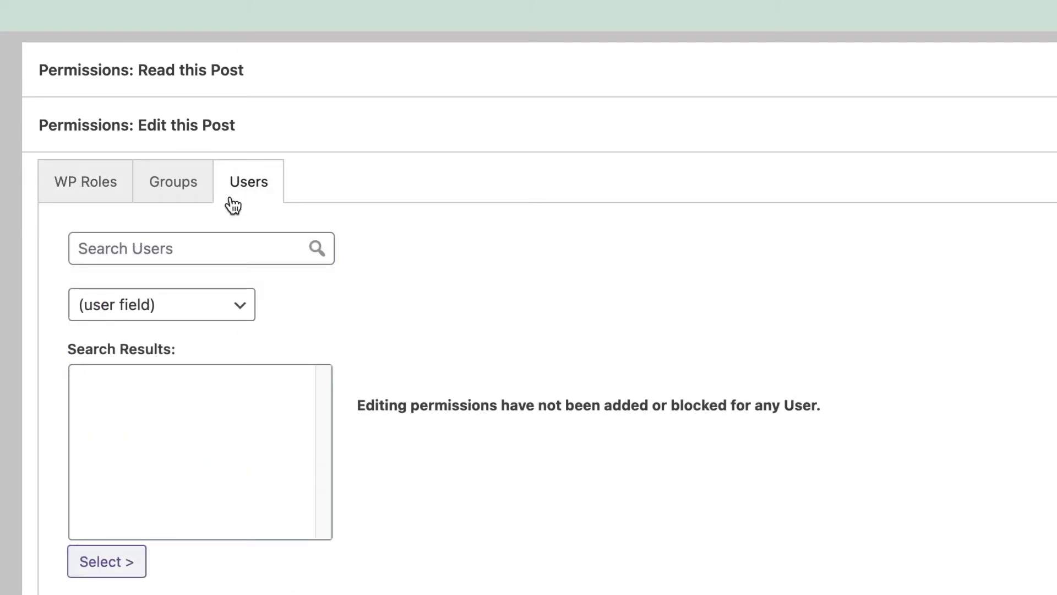
Step: Search the users for 'doe' to list the matching subscribers
{"action": "left_click", "coordinate": [166, 252]}
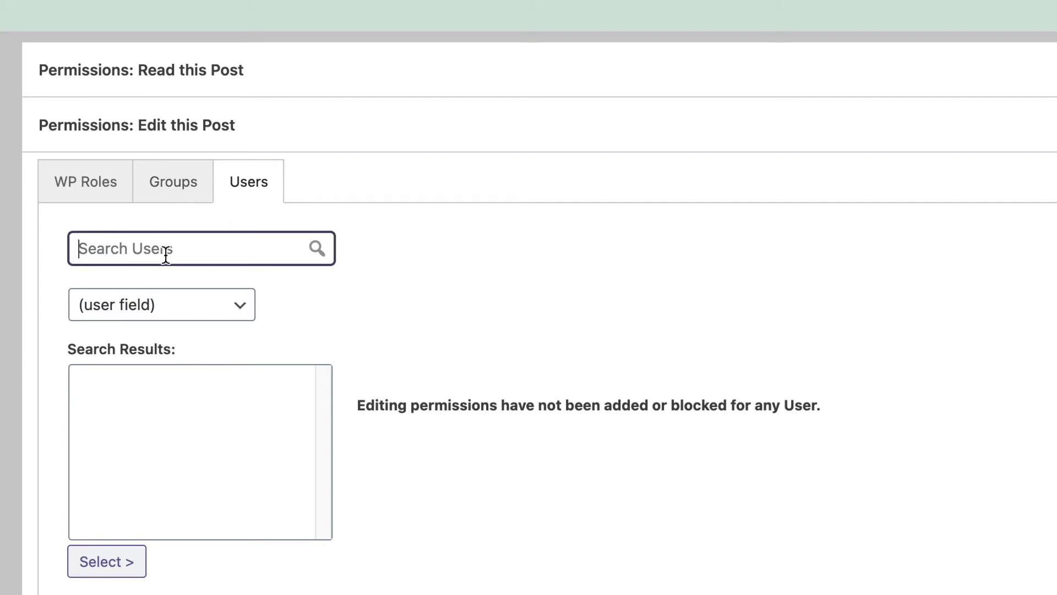
{"action": "type", "text": "doe"}
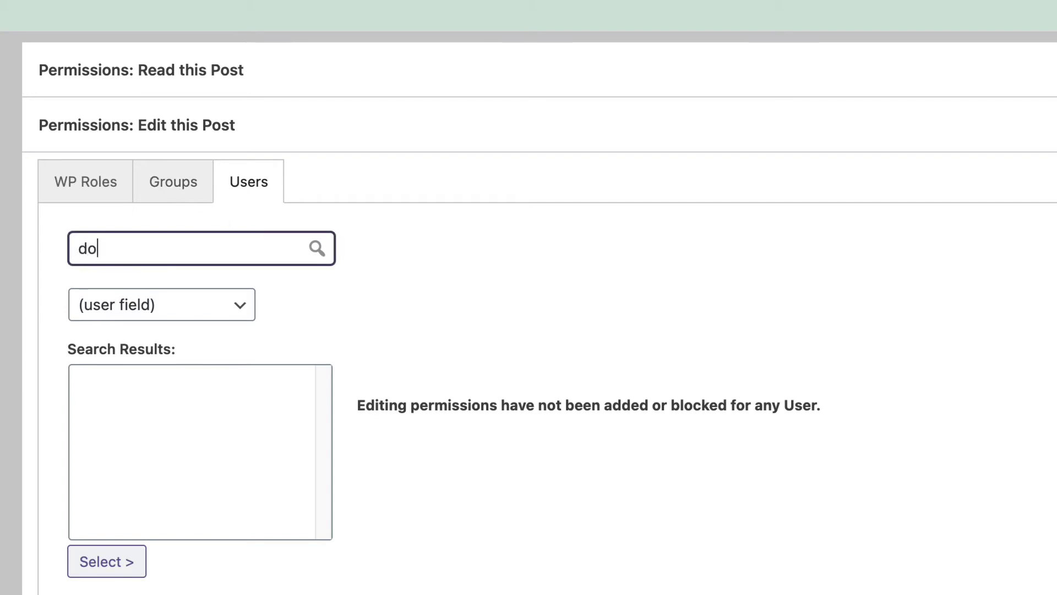
{"action": "left_click", "coordinate": [319, 249]}
{"action": "left_click", "coordinate": [214, 261]}
{"action": "key", "text": "Return"}
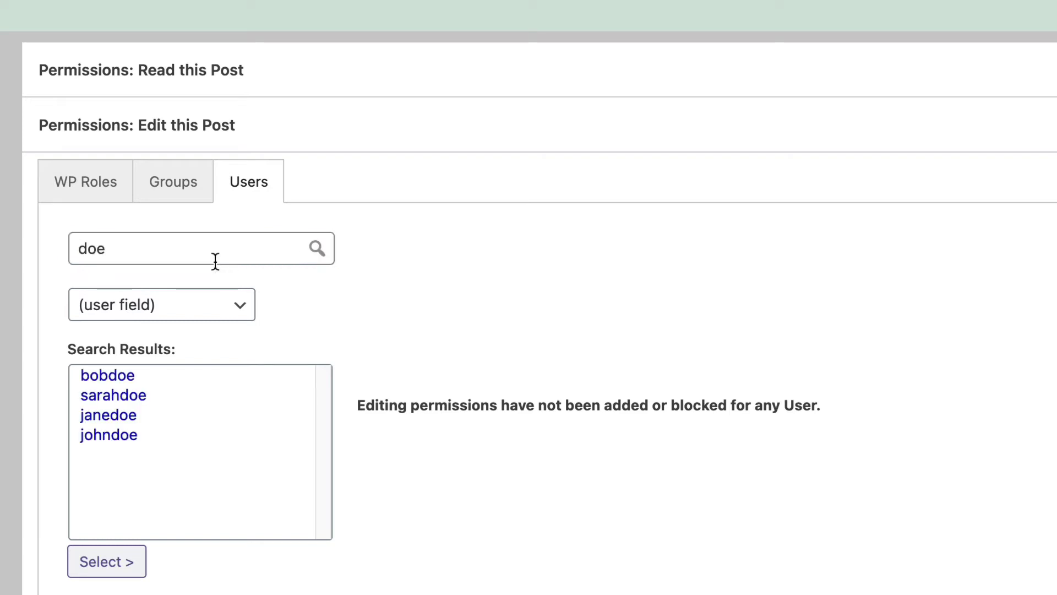
Step: Add all four 'doe' users with Enabled permission to edit this post
{"action": "left_click", "coordinate": [117, 376]}
{"action": "left_click", "coordinate": [110, 562]}
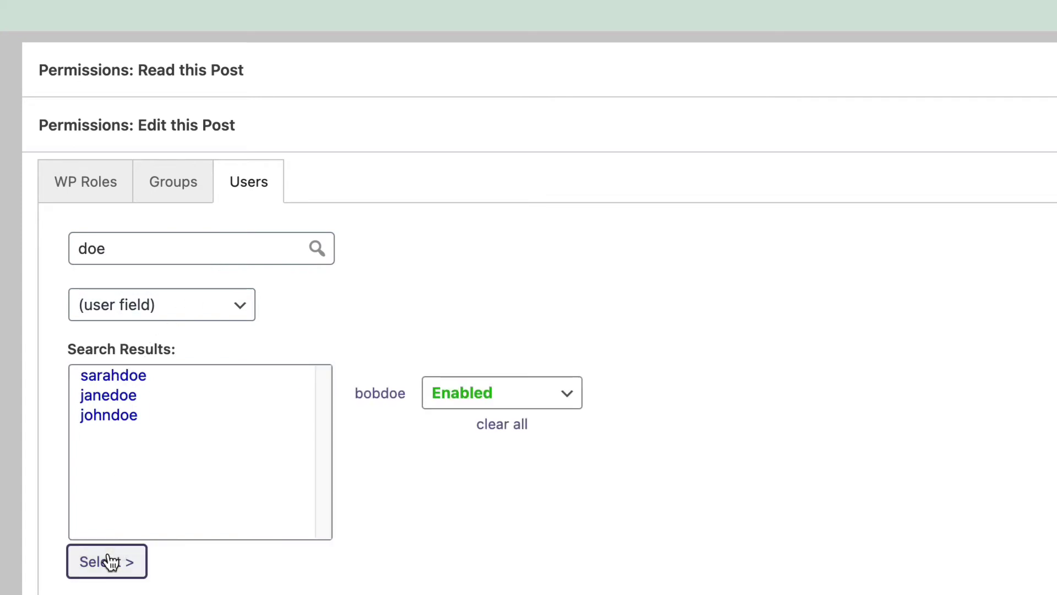
{"action": "left_click", "coordinate": [117, 379]}
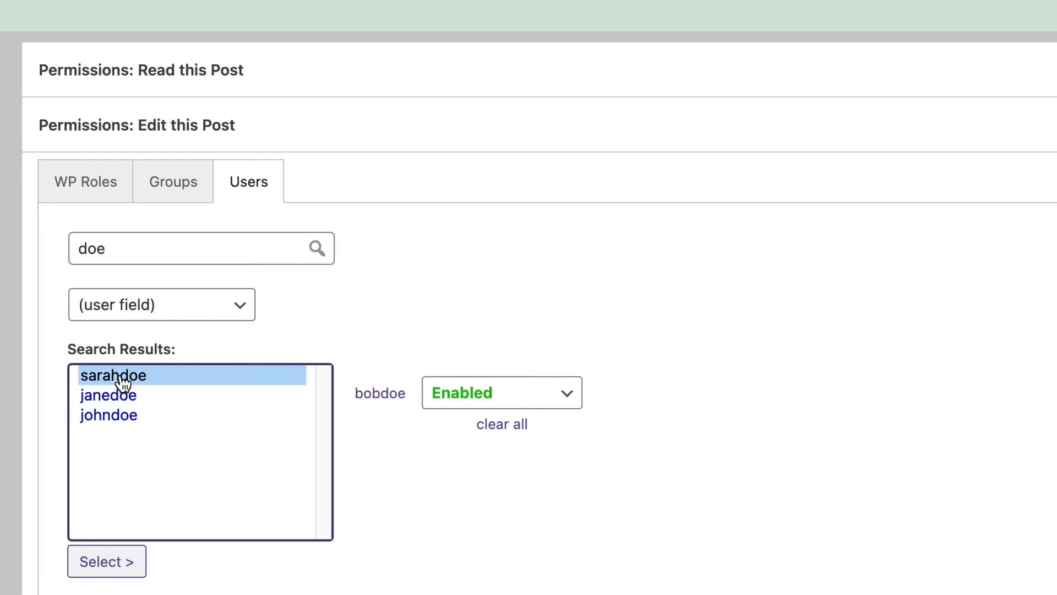
{"action": "left_click", "coordinate": [102, 565]}
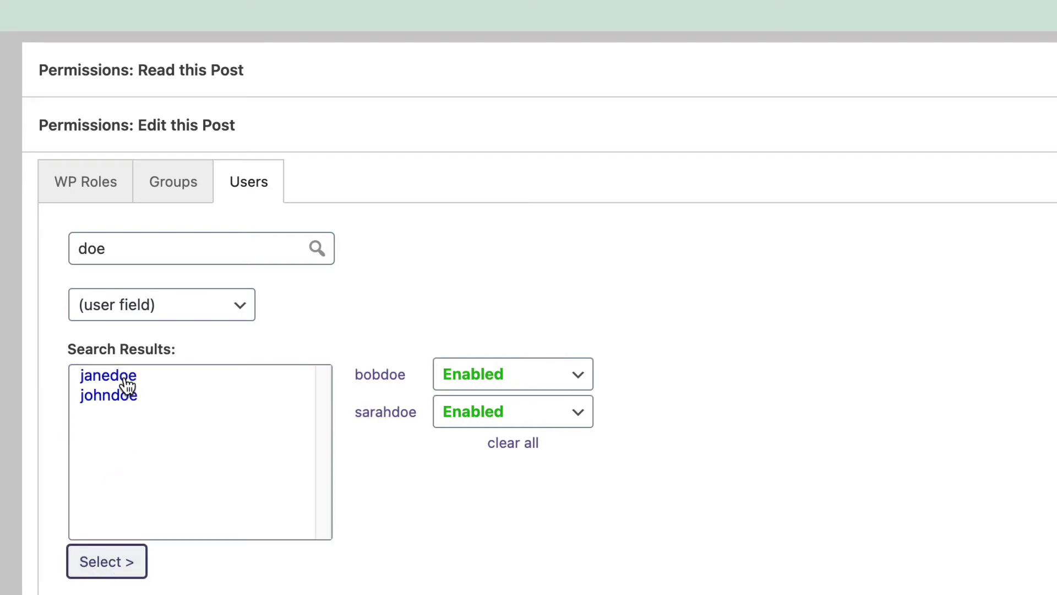
{"action": "left_click", "coordinate": [124, 381]}
{"action": "left_click", "coordinate": [100, 560]}
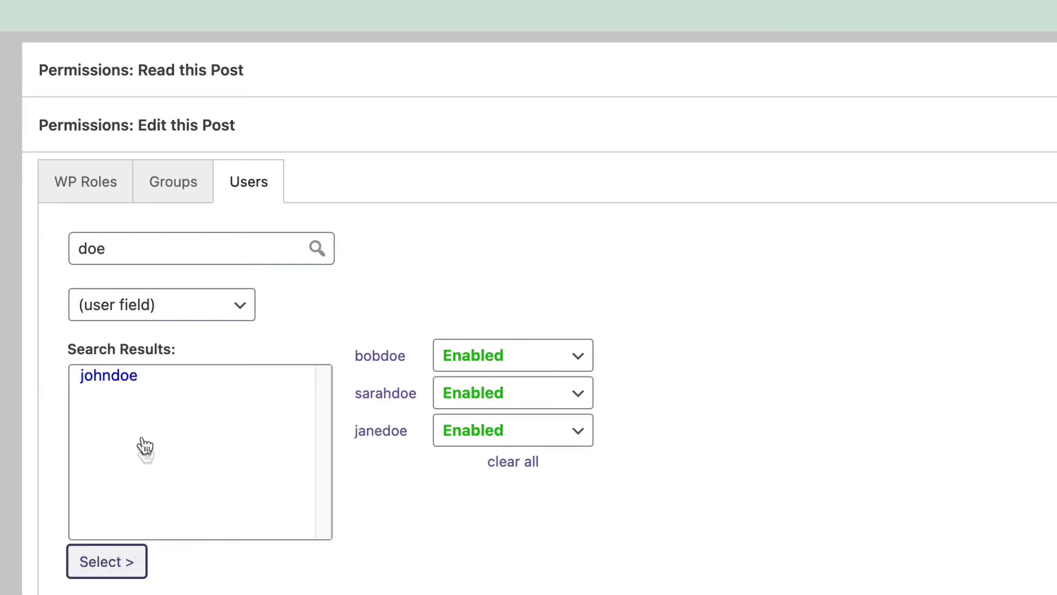
{"action": "left_click", "coordinate": [126, 379]}
{"action": "left_click", "coordinate": [90, 568]}
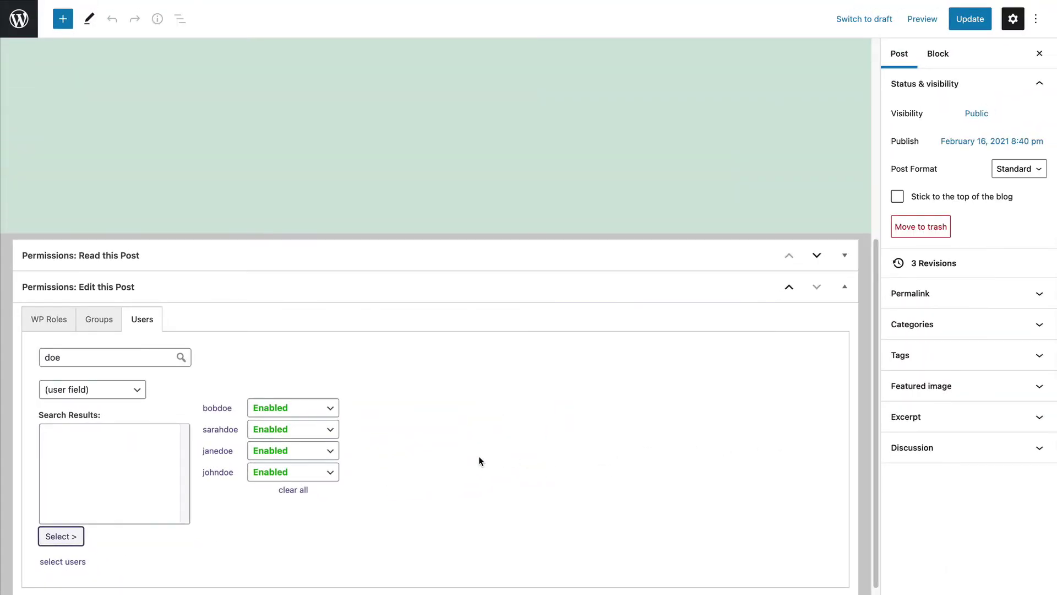
{"action": "scroll", "coordinate": [478, 456], "scroll_direction": "up", "scroll_amount": 4}
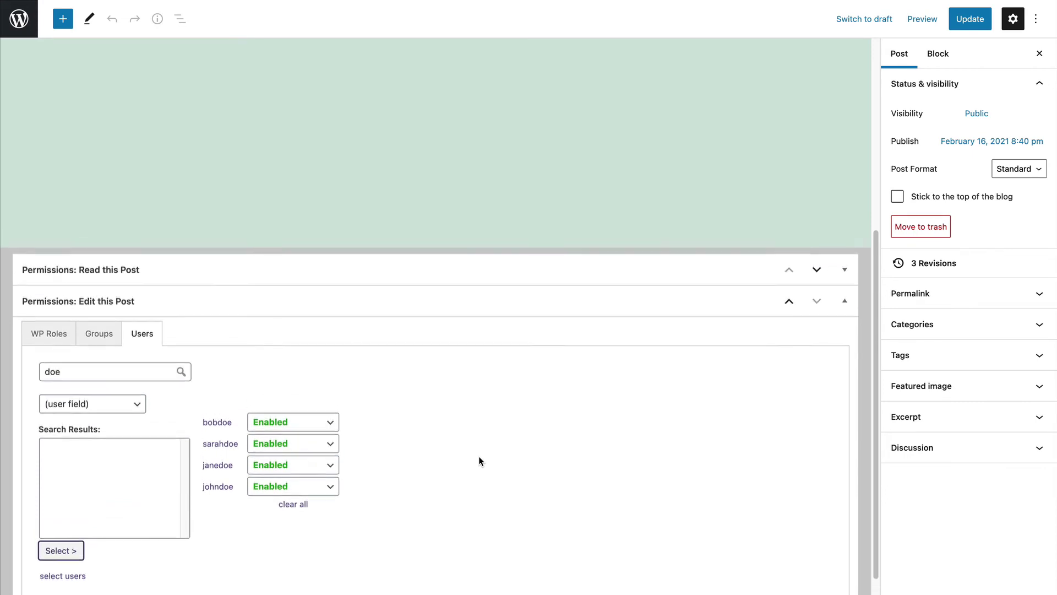
Step: Update the post with its new permissions, then go to the Users list
{"action": "left_click", "coordinate": [971, 23]}
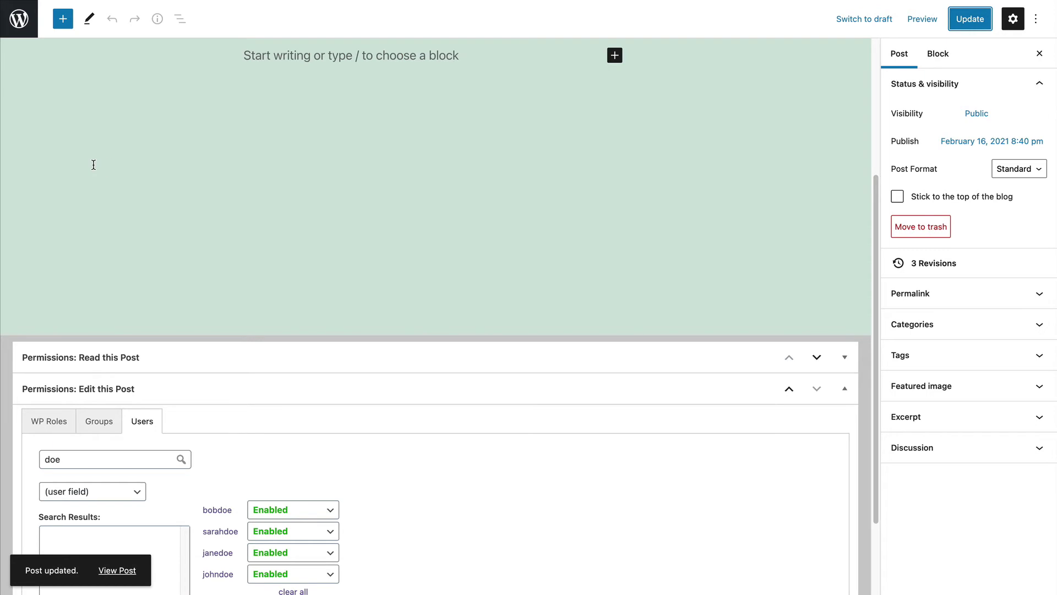
{"action": "scroll", "coordinate": [48, 69], "scroll_direction": "up", "scroll_amount": 6}
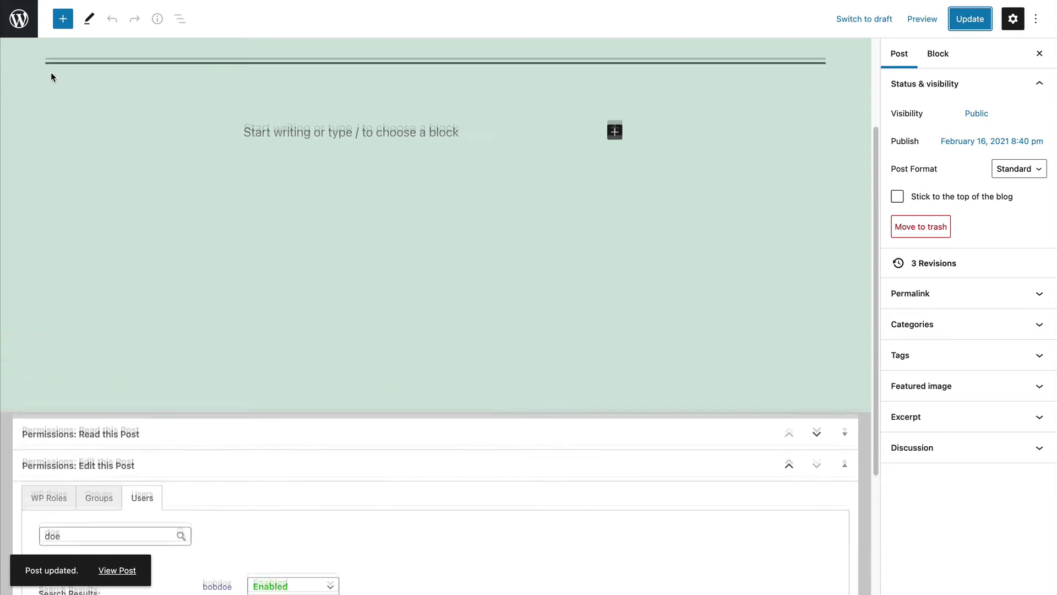
{"action": "left_click", "coordinate": [18, 19]}
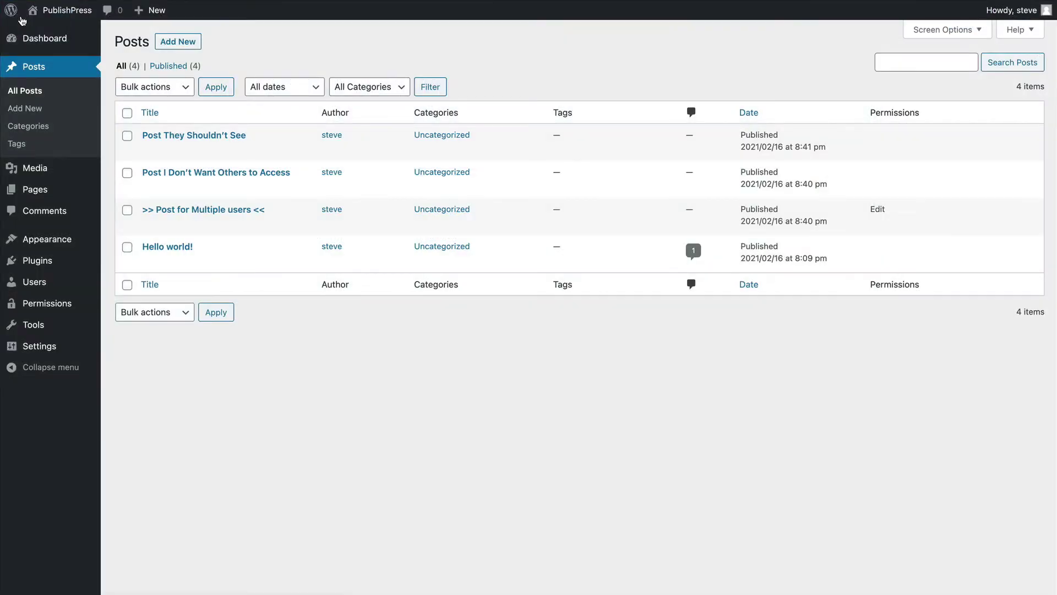
{"action": "left_click", "coordinate": [42, 286]}
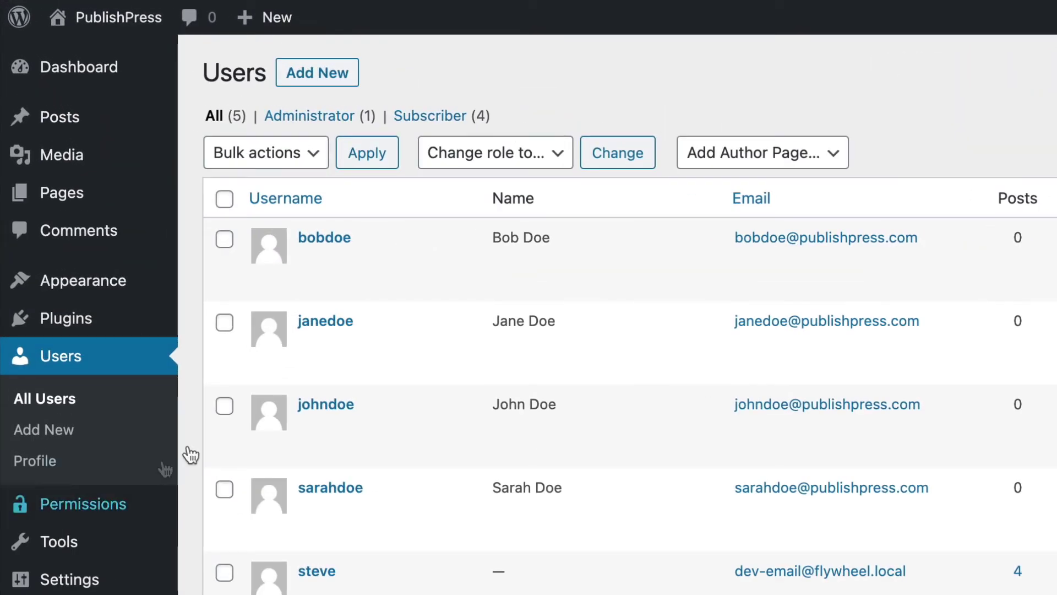
{"action": "mouse_move", "coordinate": [345, 295]}
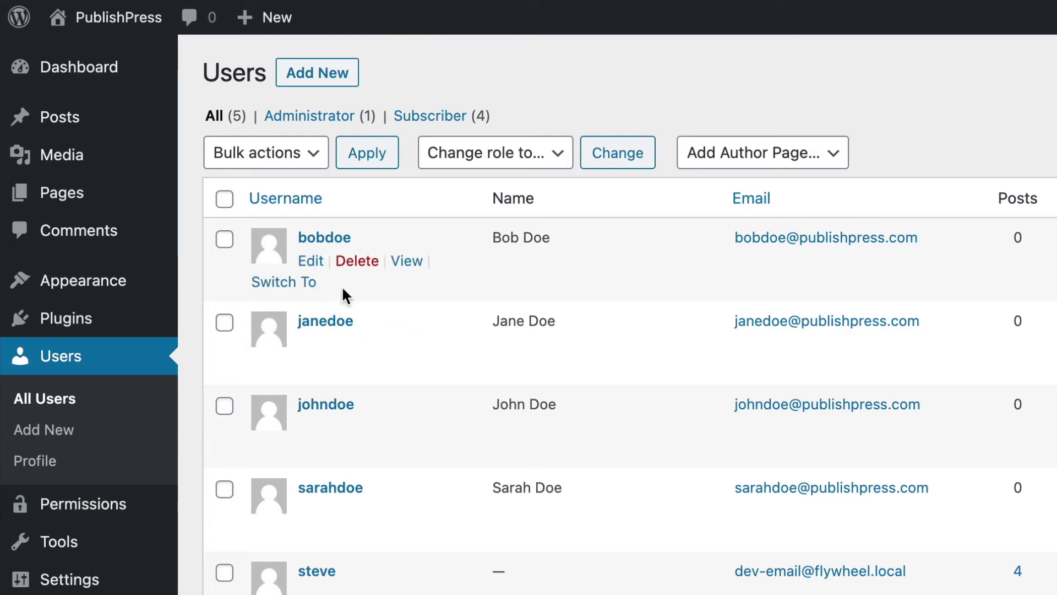
Step: Switch to the first subscriber and take over editing 'Post for Multiple users'
{"action": "left_click", "coordinate": [300, 284]}
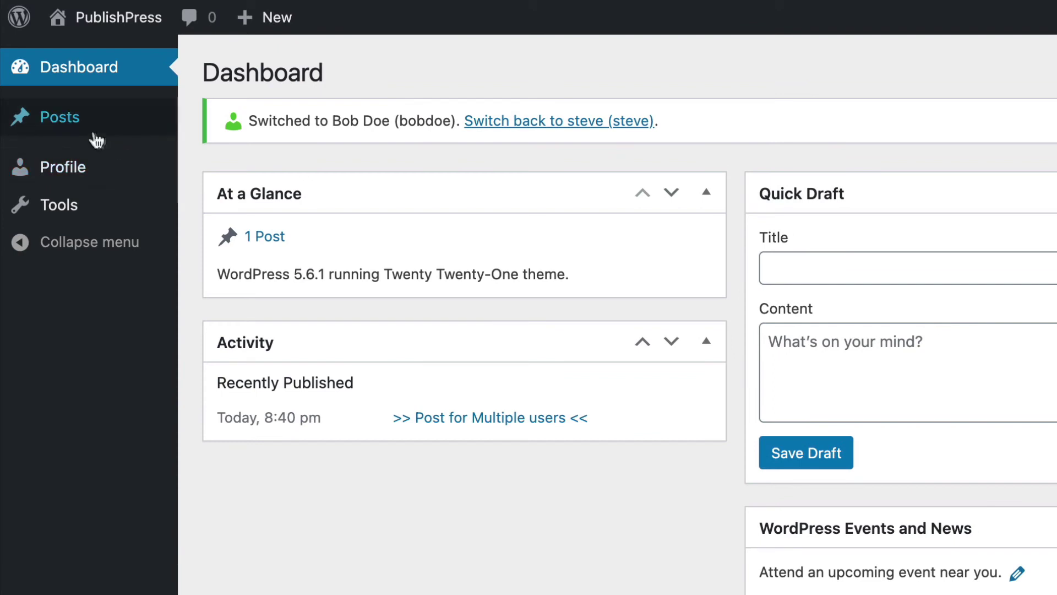
{"action": "mouse_move", "coordinate": [86, 134]}
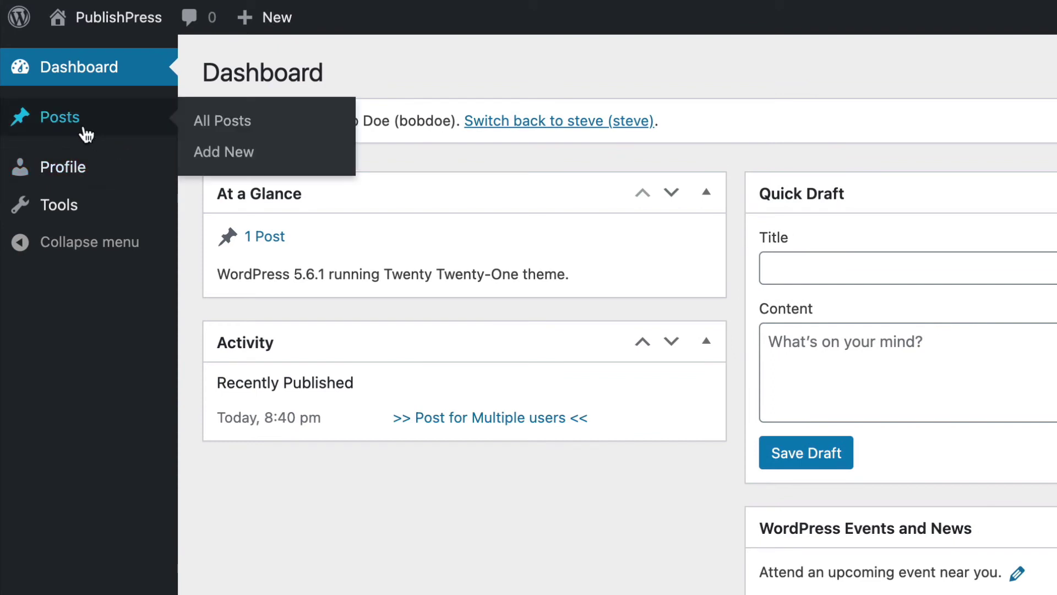
{"action": "left_click", "coordinate": [86, 132]}
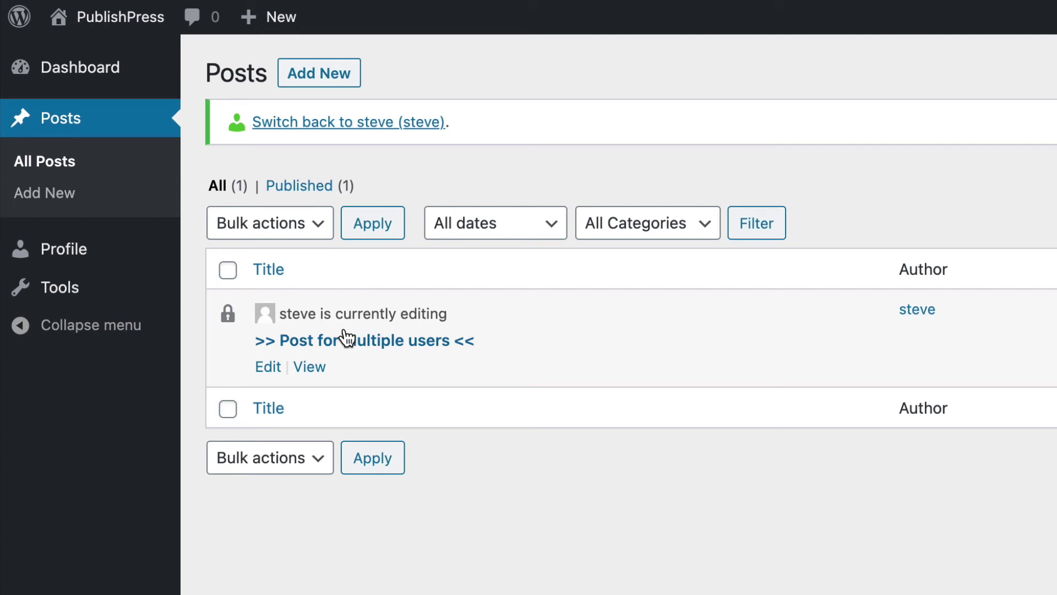
{"action": "left_click", "coordinate": [268, 369]}
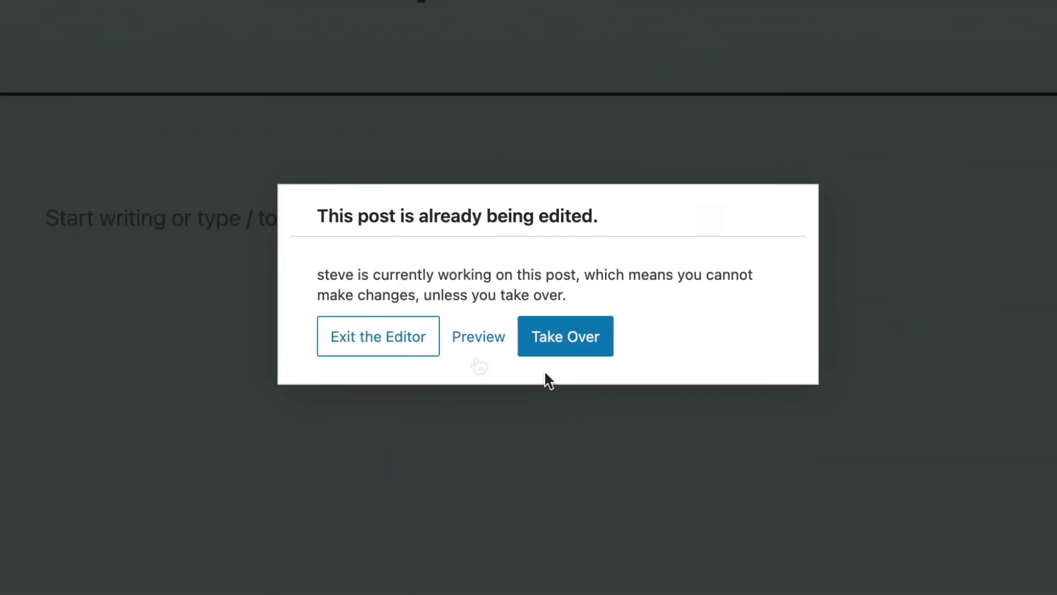
{"action": "left_click", "coordinate": [567, 337]}
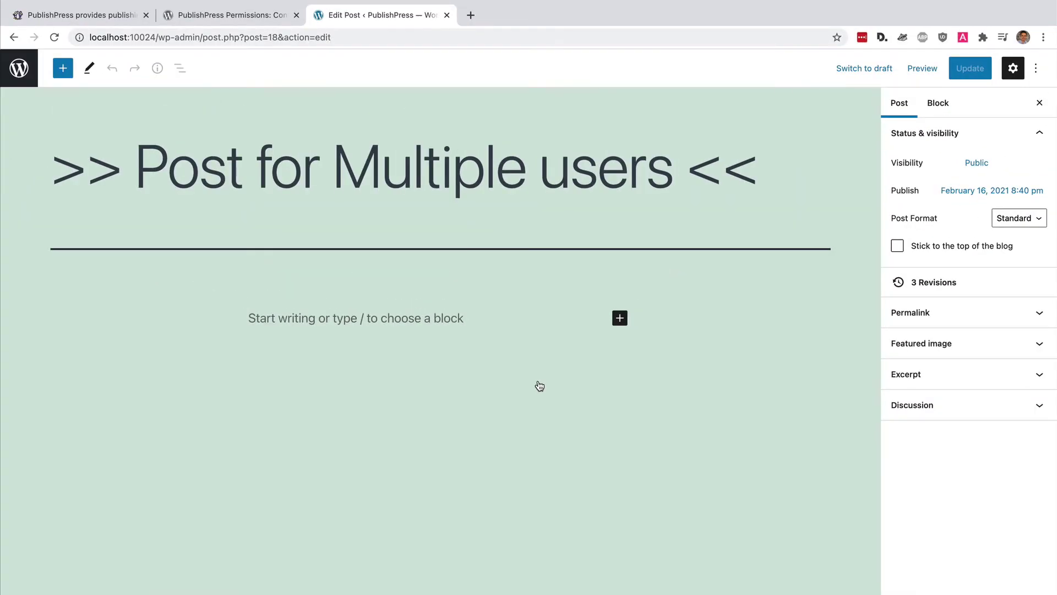
Step: Add the paragraph 'Making changes!', update the post, and return to Posts
{"action": "left_click", "coordinate": [254, 319]}
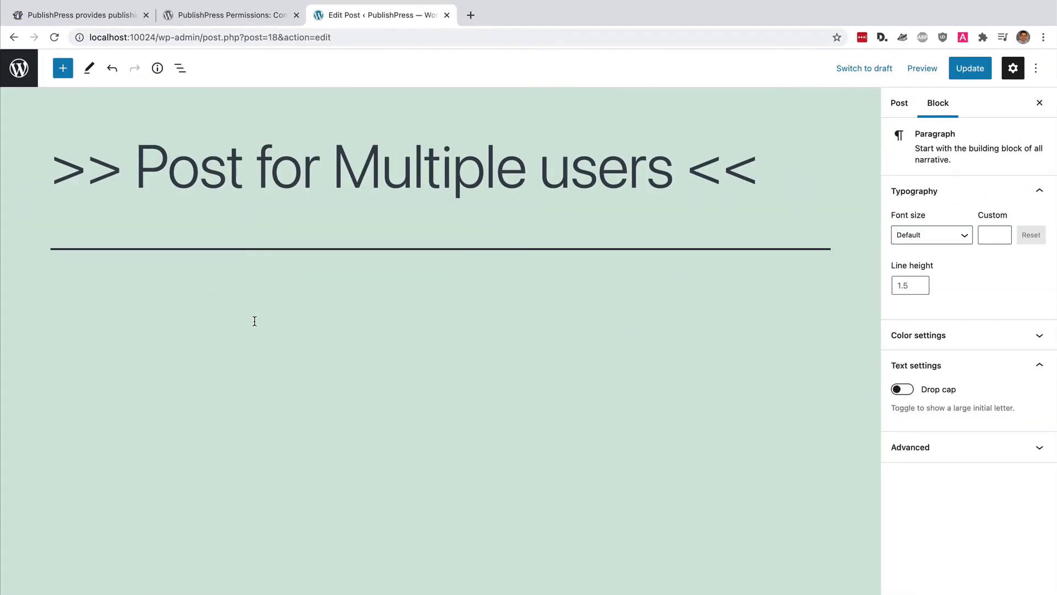
{"action": "type", "text": "Making changes!"}
{"action": "left_click", "coordinate": [962, 68]}
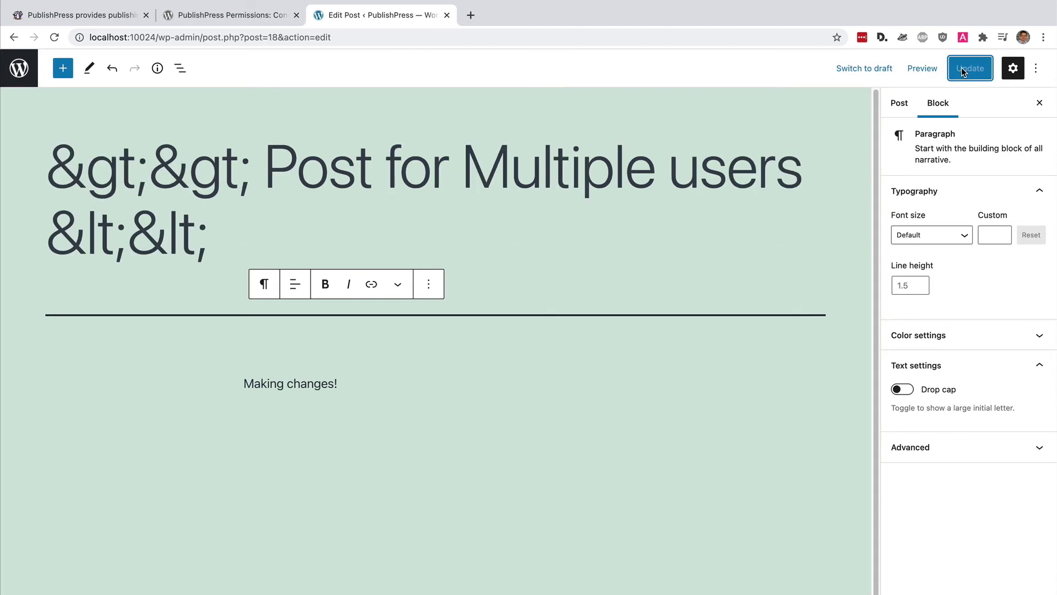
{"action": "left_click", "coordinate": [21, 69]}
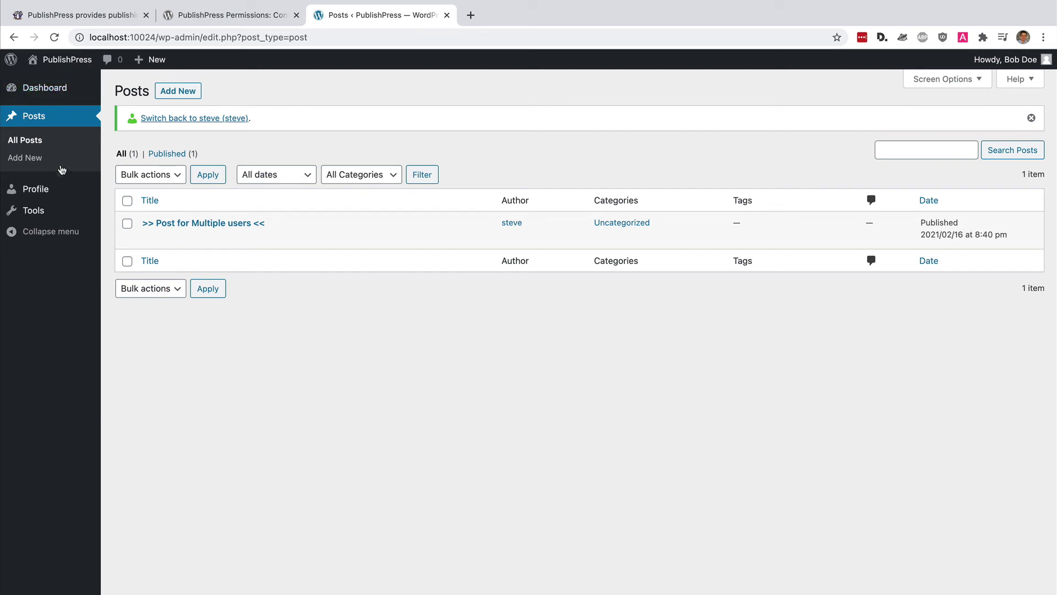
Step: Switch back to the administrator, then switch to the second subscriber user
{"action": "left_click", "coordinate": [164, 120]}
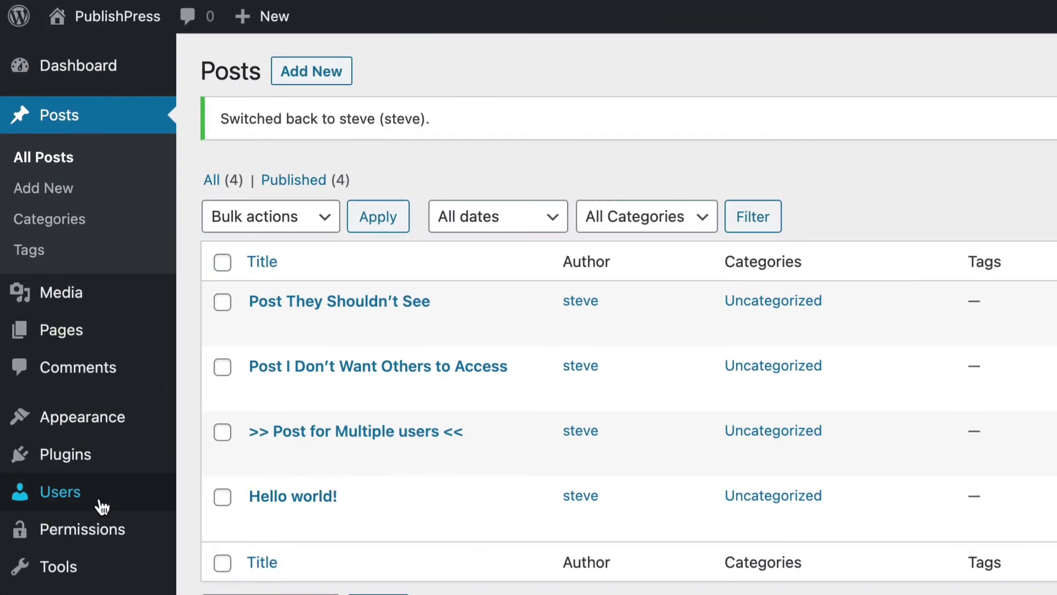
{"action": "mouse_move", "coordinate": [46, 334]}
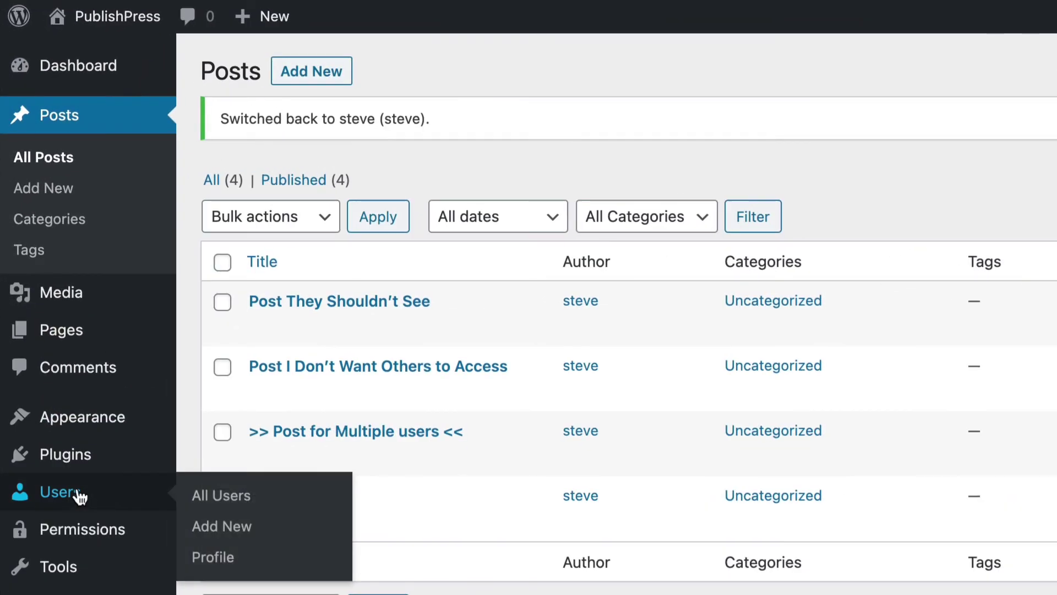
{"action": "left_click", "coordinate": [79, 496]}
{"action": "mouse_move", "coordinate": [311, 345]}
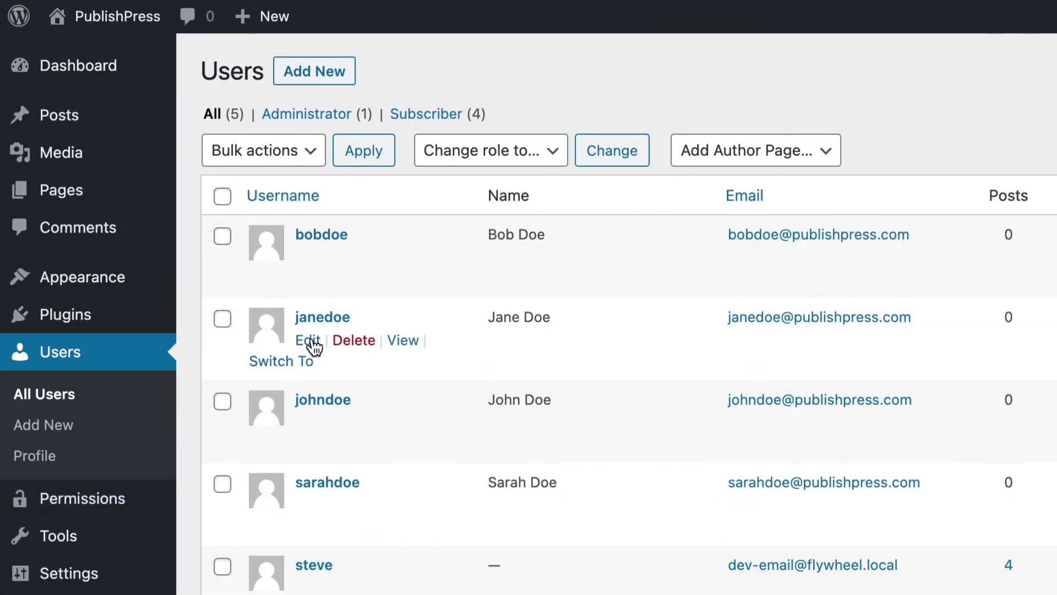
{"action": "left_click", "coordinate": [291, 367]}
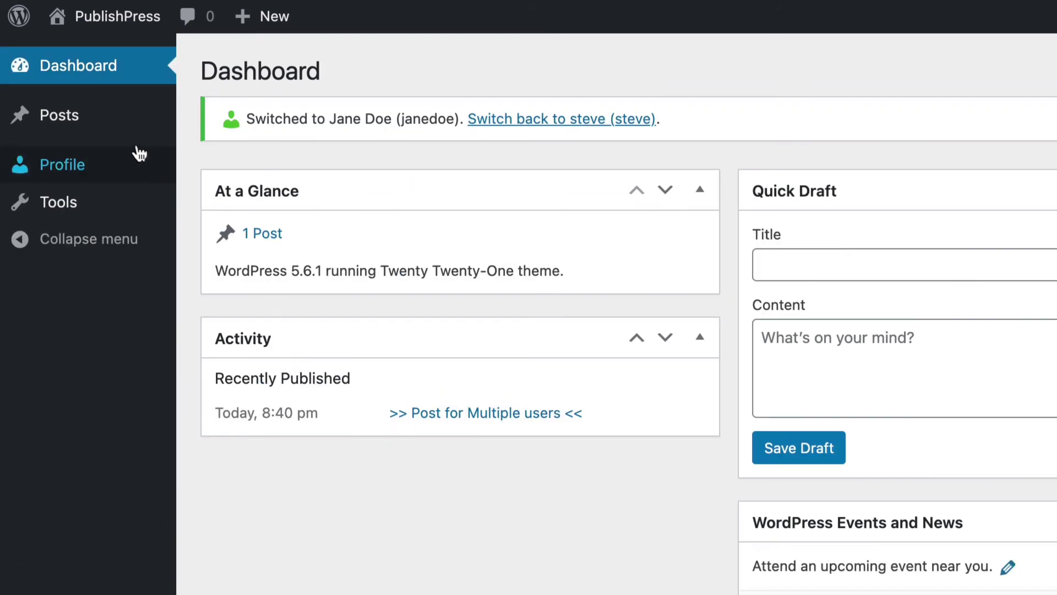
Step: As the second subscriber, view the Posts list and the multi-user post, then the plugin page
{"action": "mouse_move", "coordinate": [80, 131]}
{"action": "left_click", "coordinate": [69, 121]}
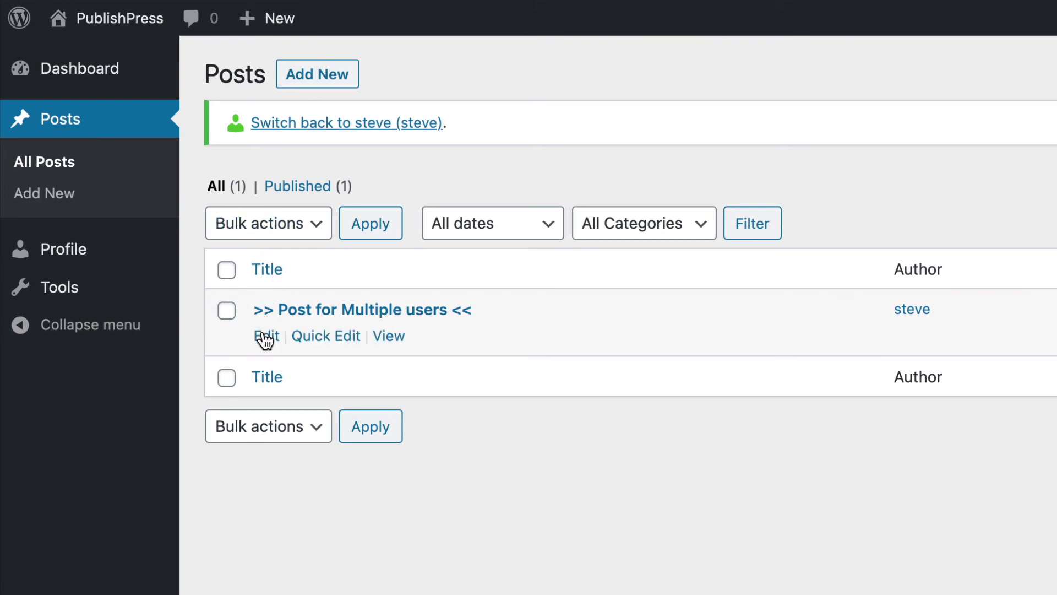
{"action": "left_click", "coordinate": [266, 338]}
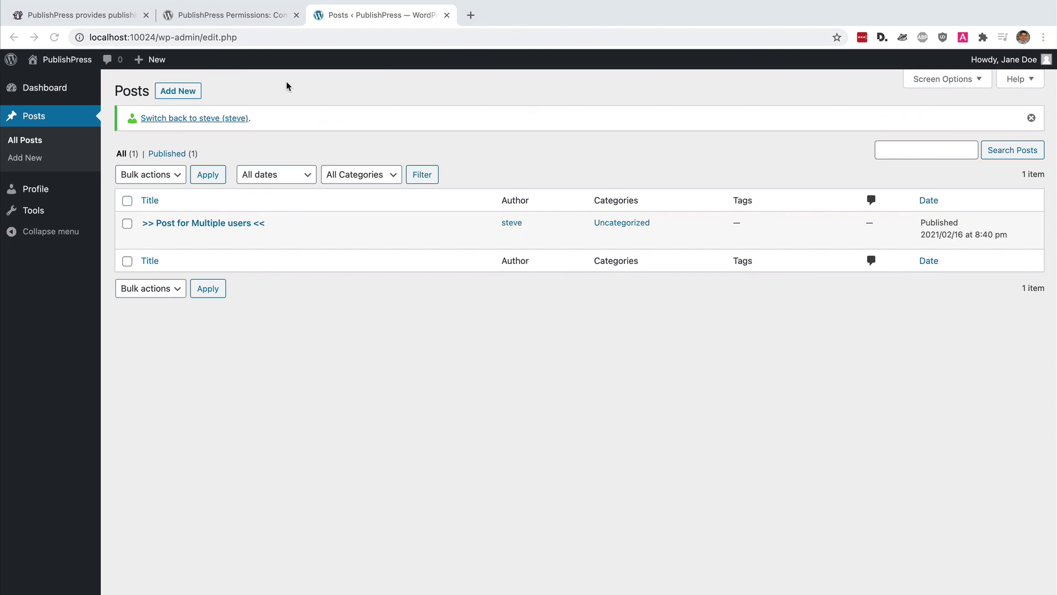
{"action": "left_click", "coordinate": [248, 18]}
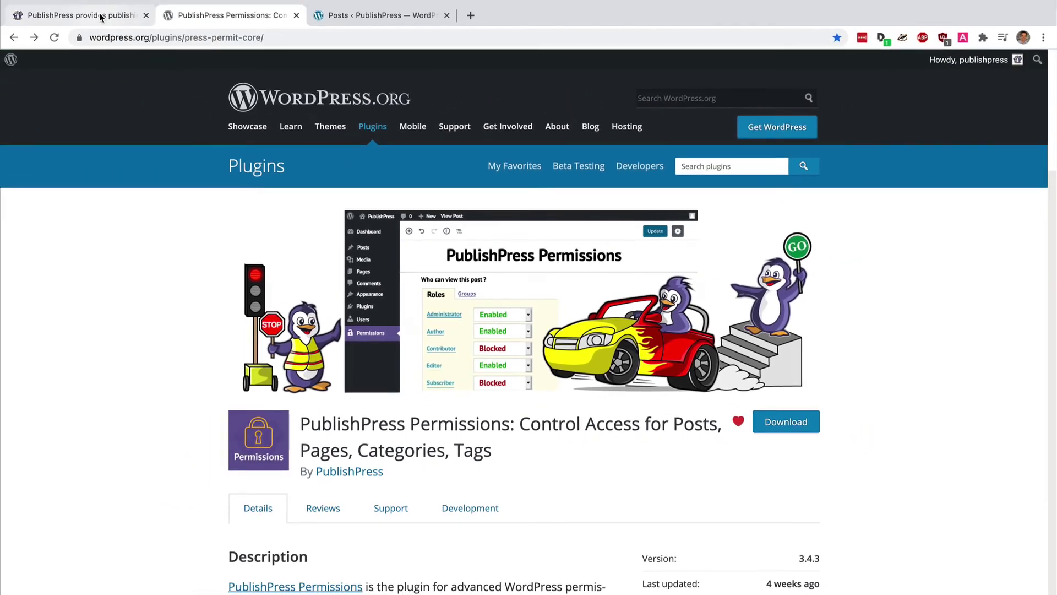
Step: Switch to the publishpress.com homepage tab
{"action": "left_click", "coordinate": [101, 17]}
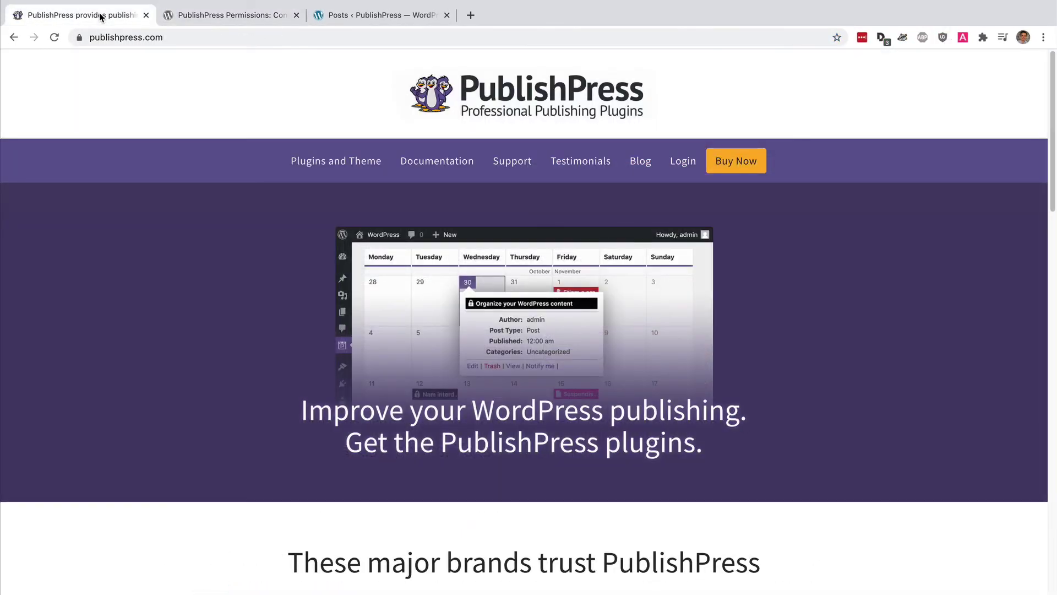